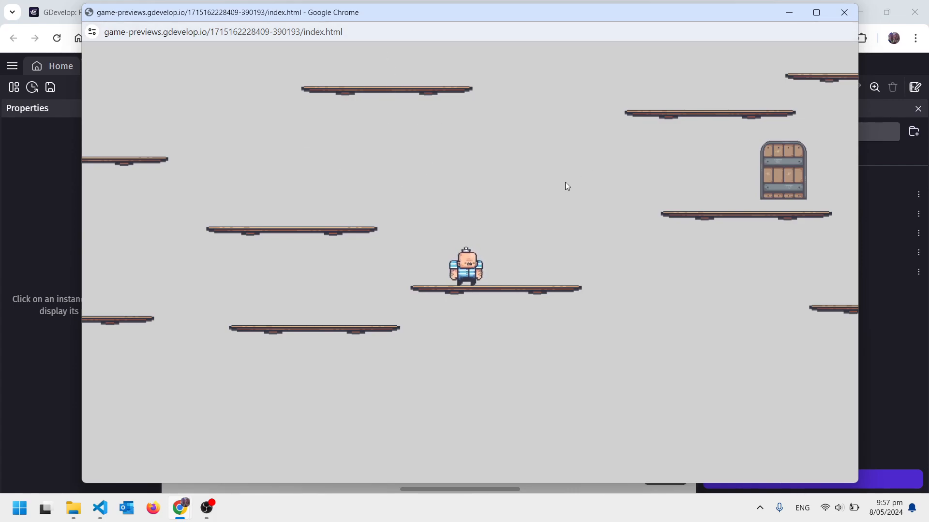
Close the game preview and review the events of Untitled scene.
click(843, 13)
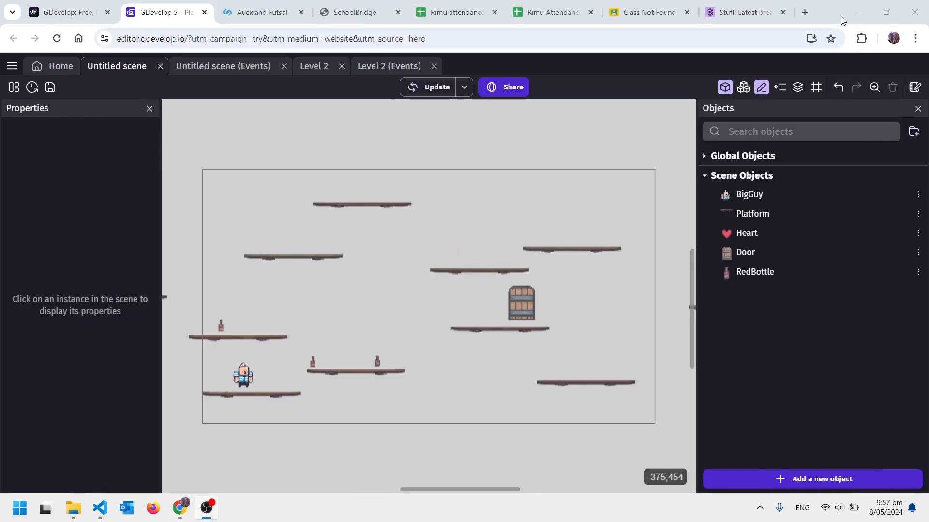
click(239, 64)
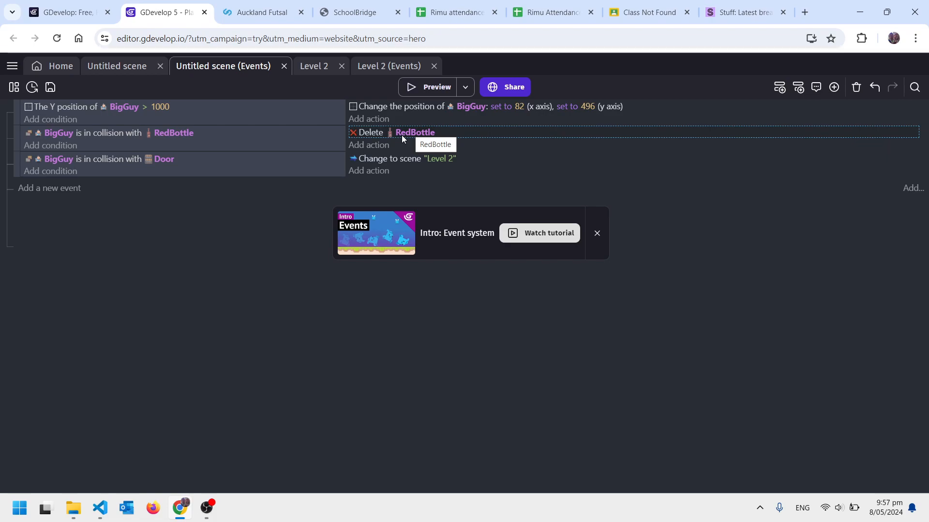
click(14, 87)
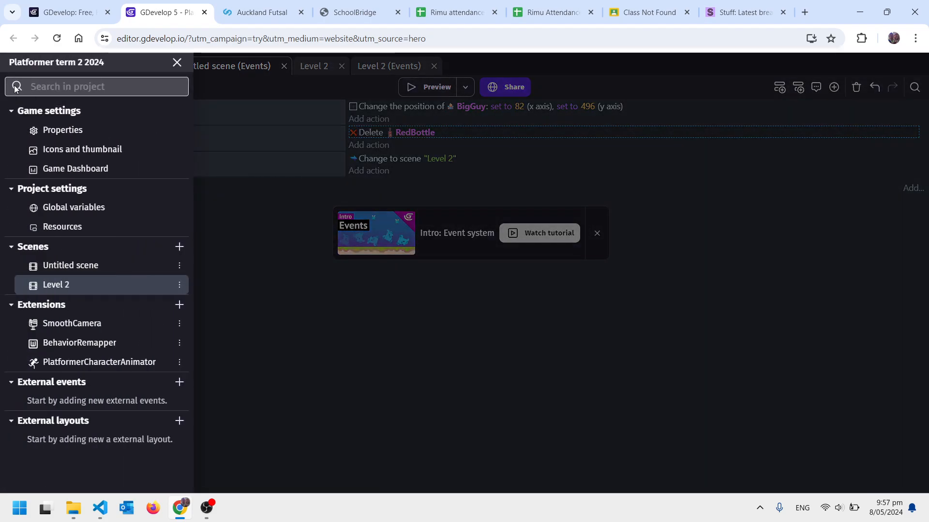
click(252, 222)
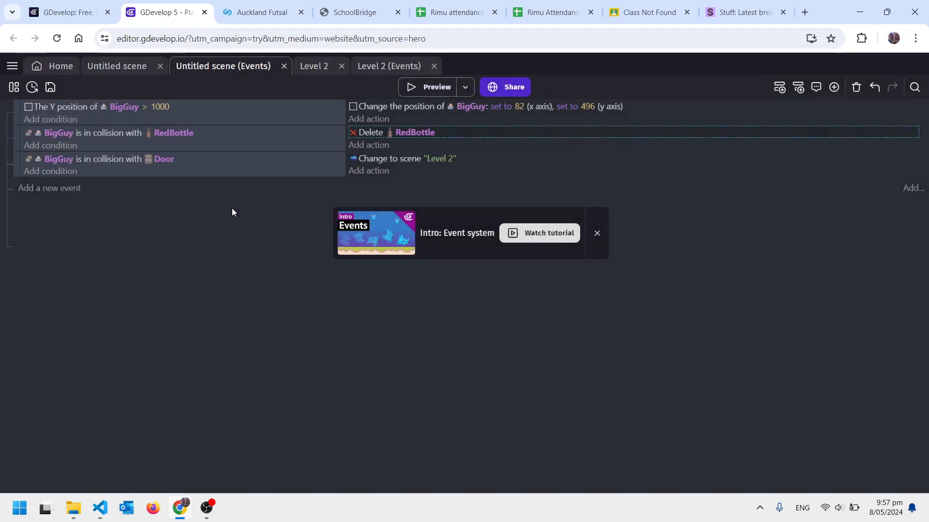
Add a scene variable named bottleCount to Untitled scene.
click(13, 87)
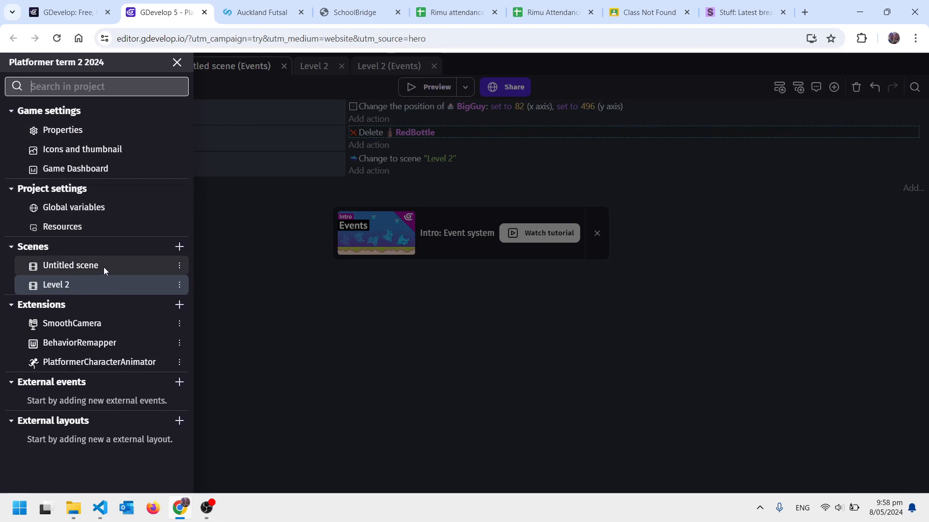
click(132, 266)
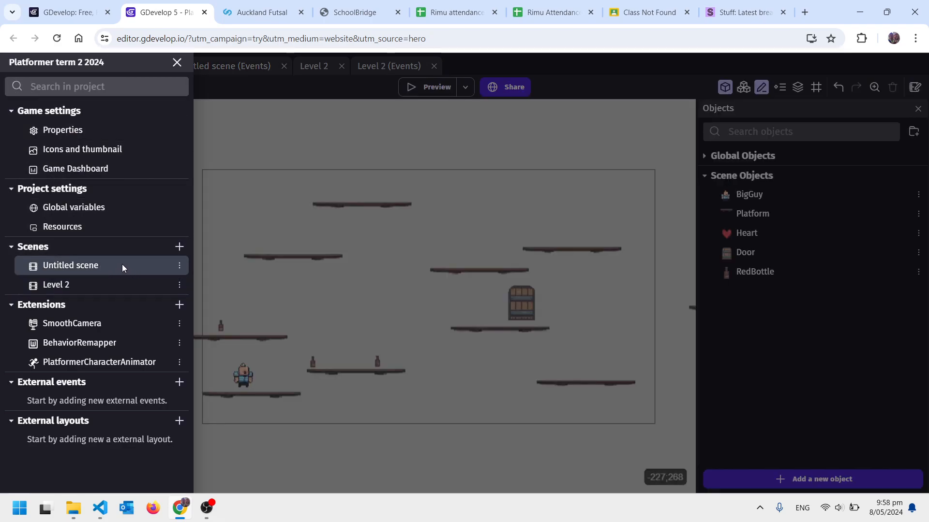
click(179, 265)
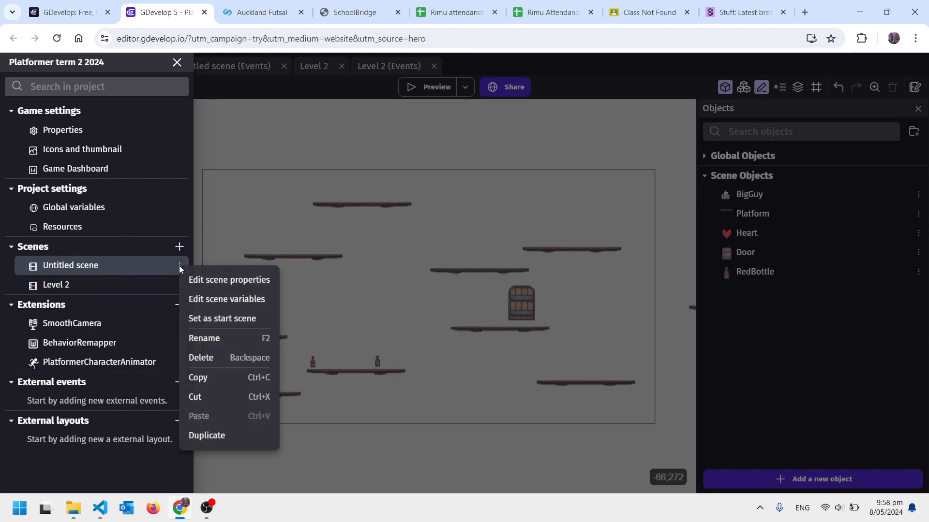
click(205, 299)
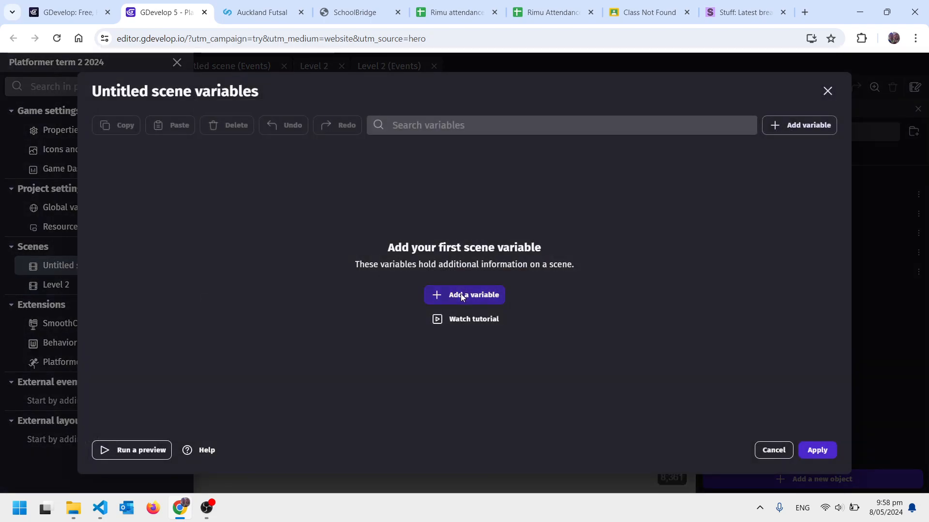
click(462, 296)
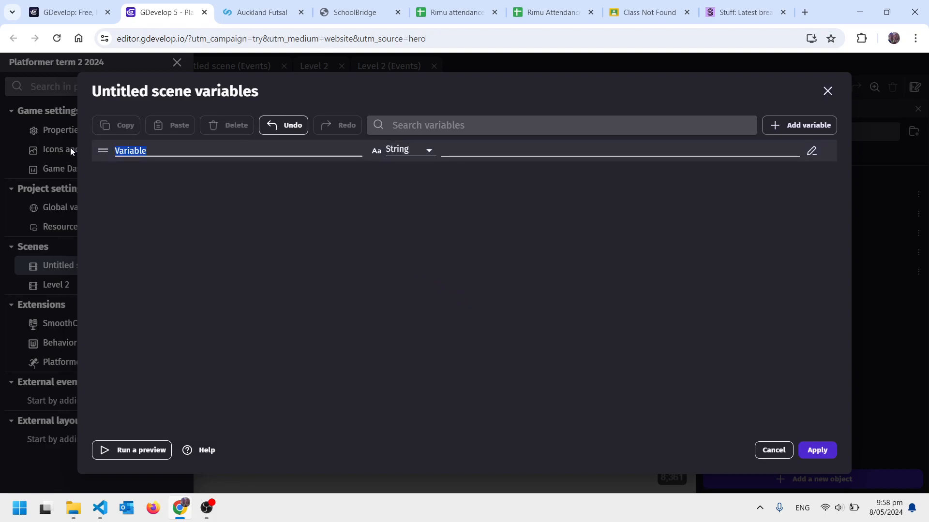
text(bottleCoun t)
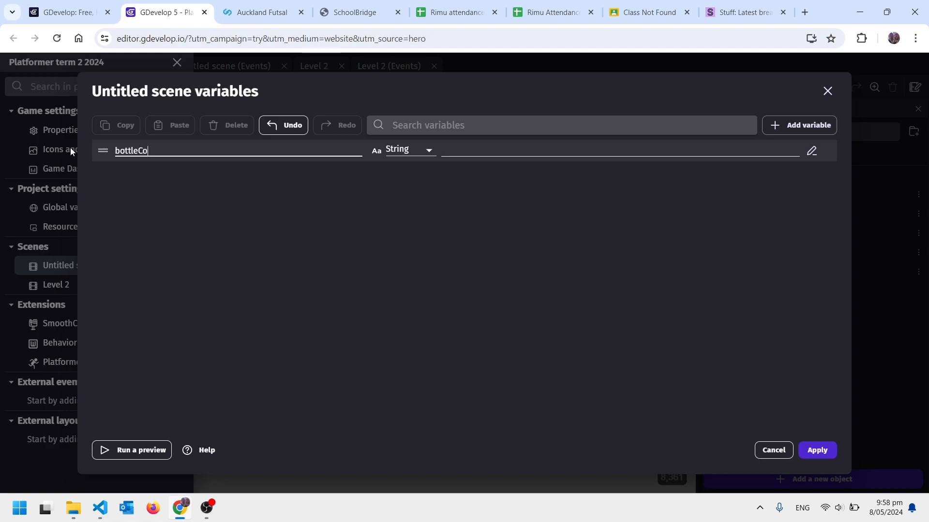
click(159, 151)
key(BackSpace)
Change the bottleCount variable's type to Number, apply the scene variables and return to the scene.
click(424, 151)
click(427, 150)
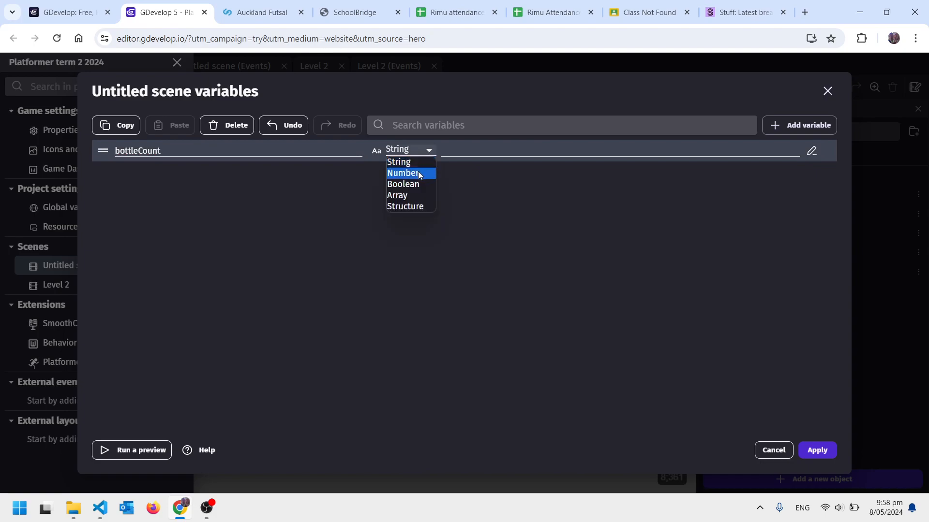
click(418, 173)
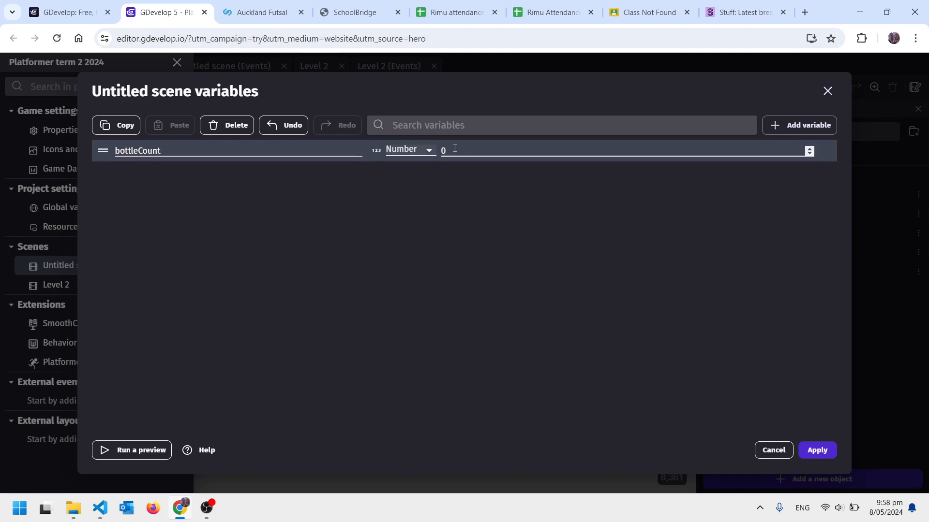
click(808, 447)
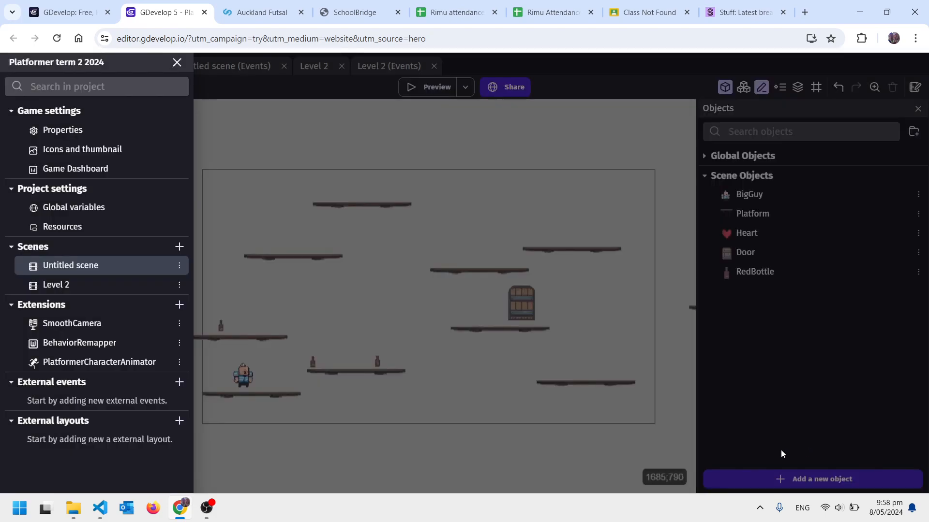
click(433, 387)
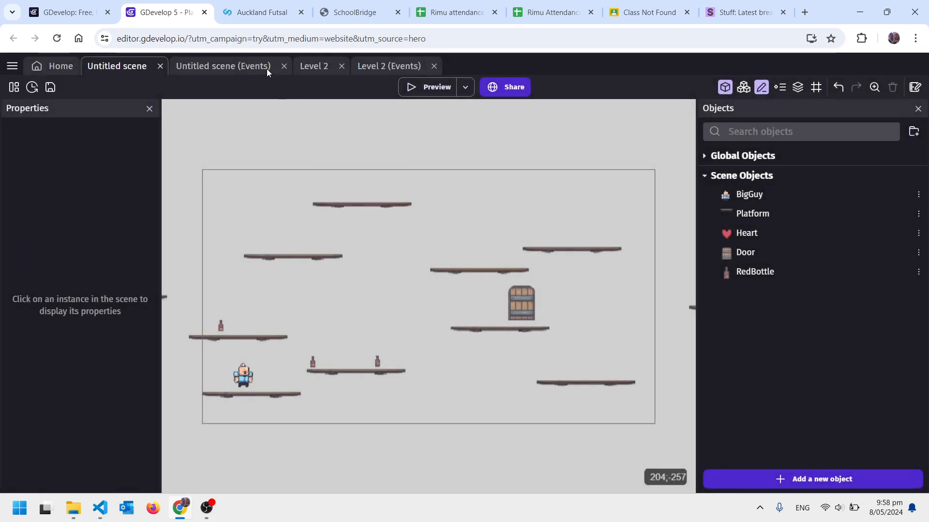
In the BigGuy and RedBottle collision event, add a change number variable action that adds 1 to the scene variable bottleCount.
click(227, 63)
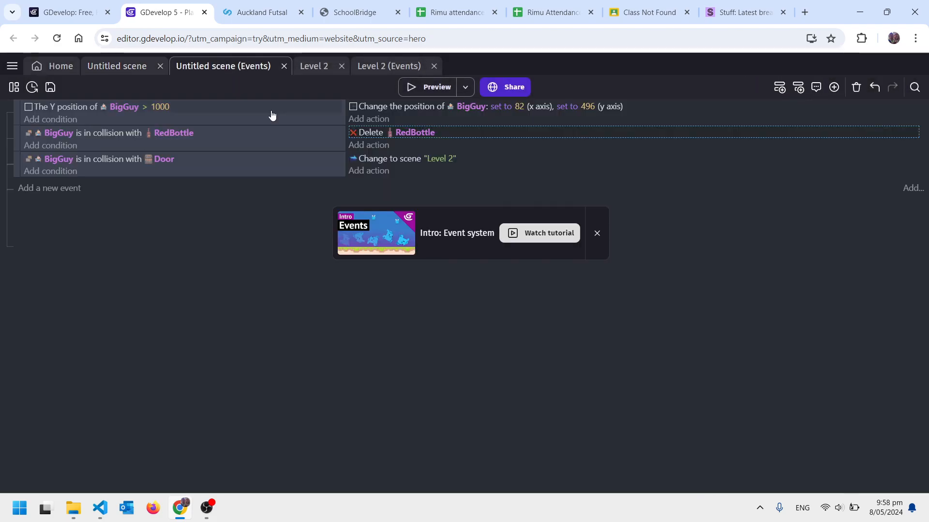
click(381, 146)
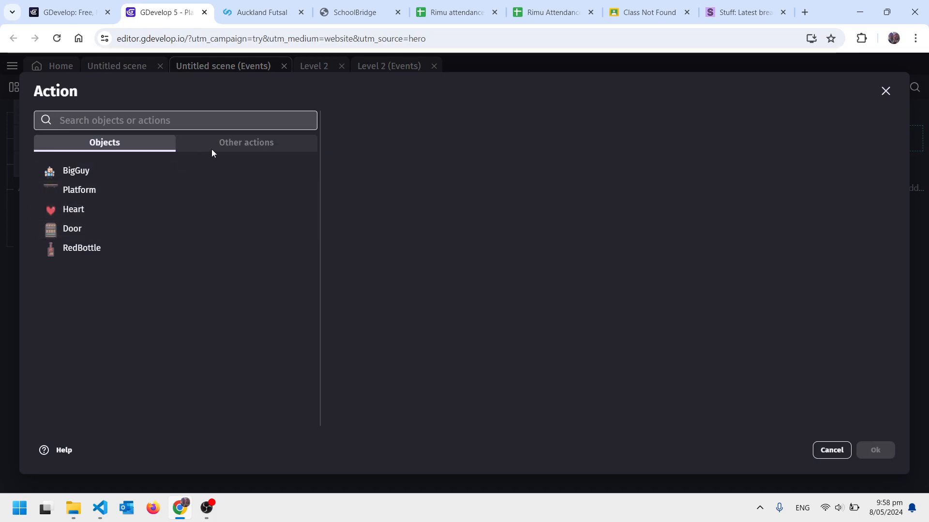
click(226, 143)
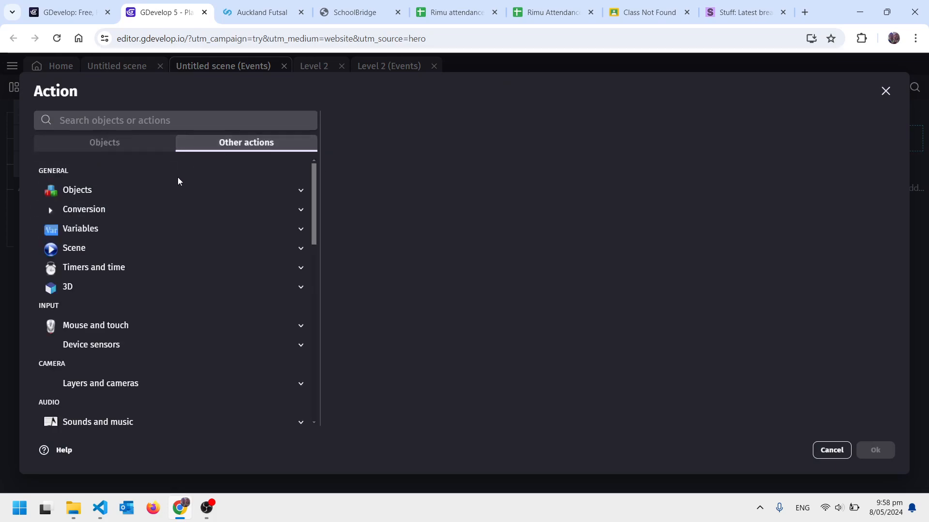
click(91, 229)
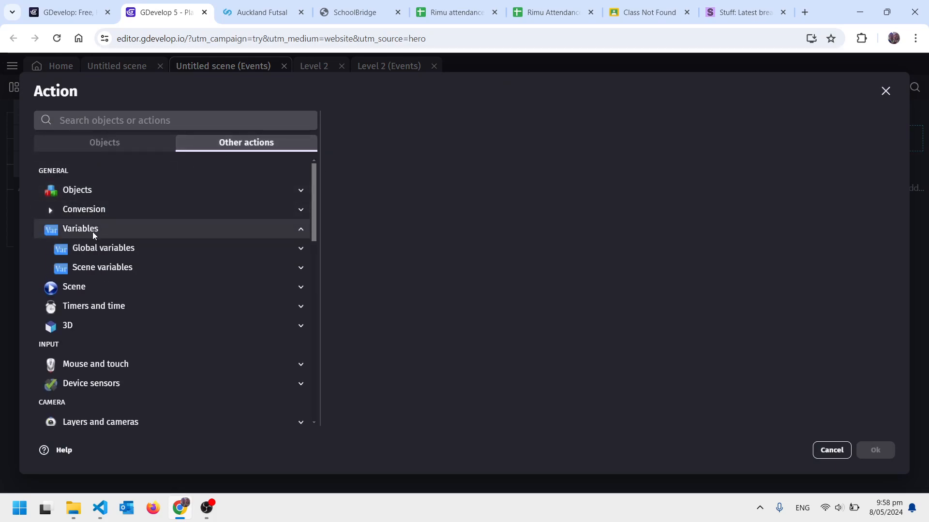
click(106, 267)
click(125, 288)
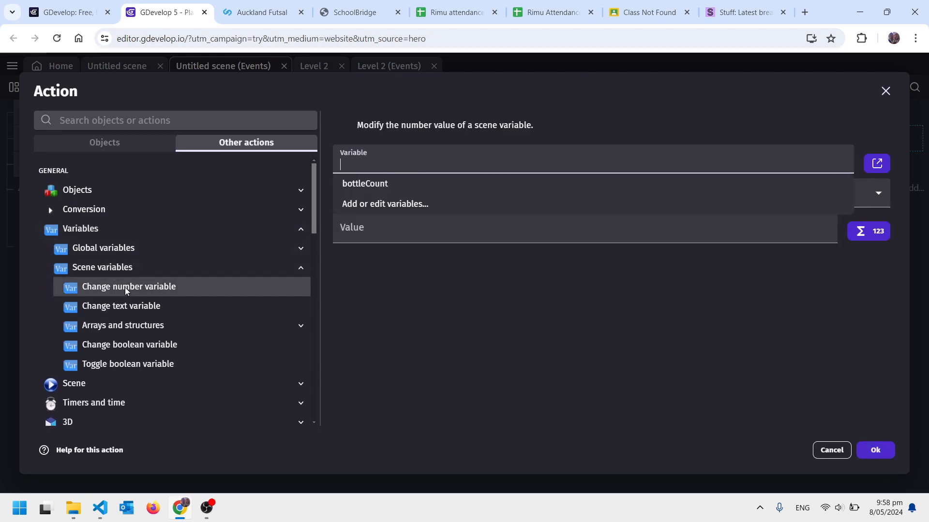
click(373, 185)
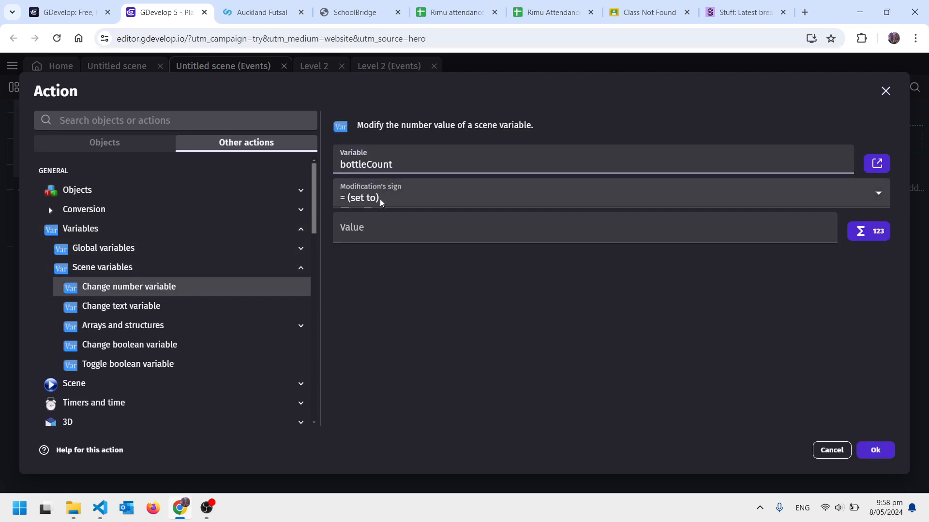
click(379, 198)
click(381, 226)
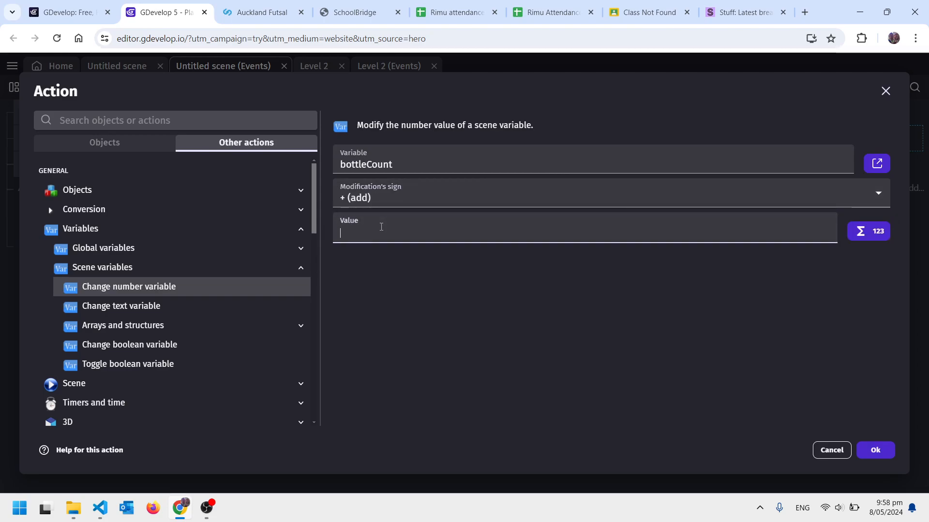
click(874, 450)
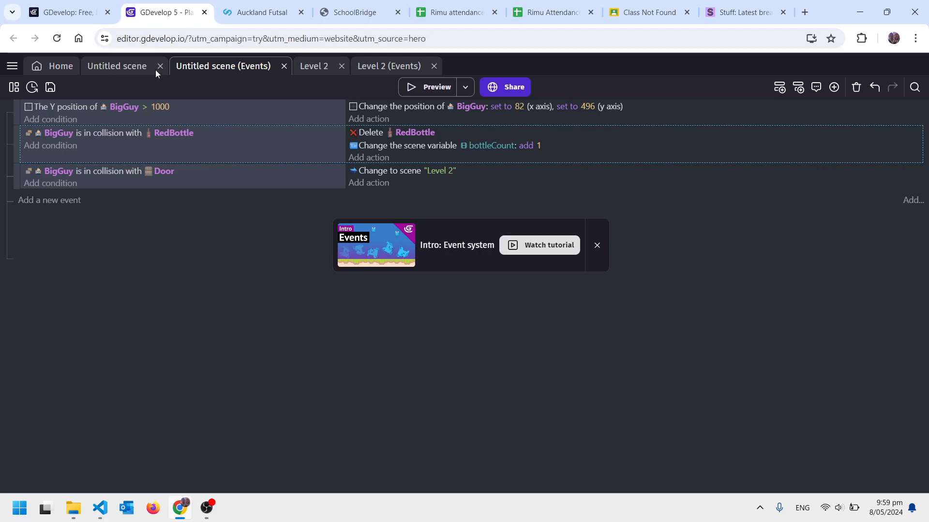
Create a new Text object from scratch in Untitled scene.
click(129, 66)
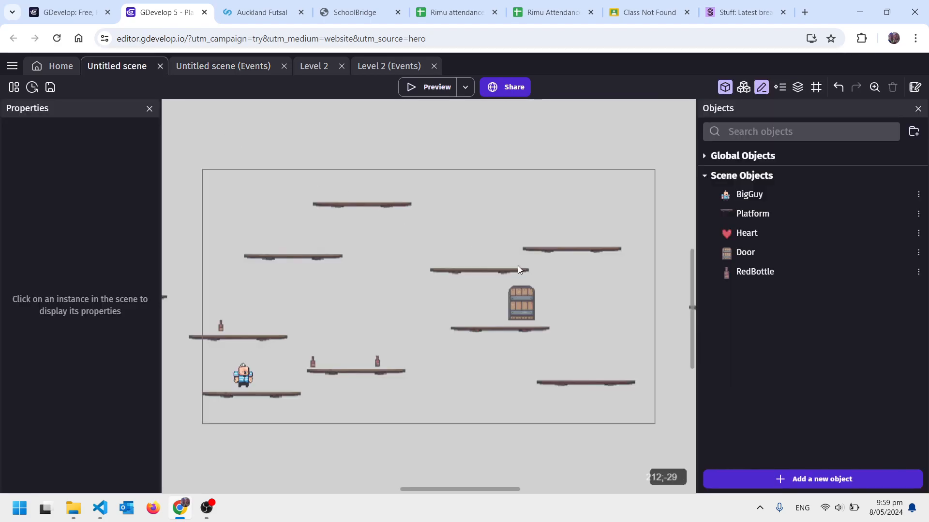
click(798, 478)
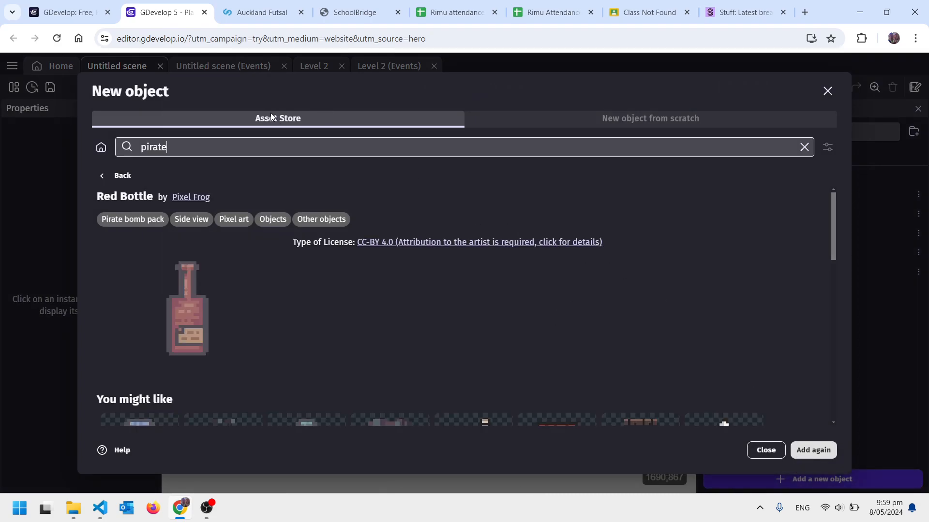
click(594, 121)
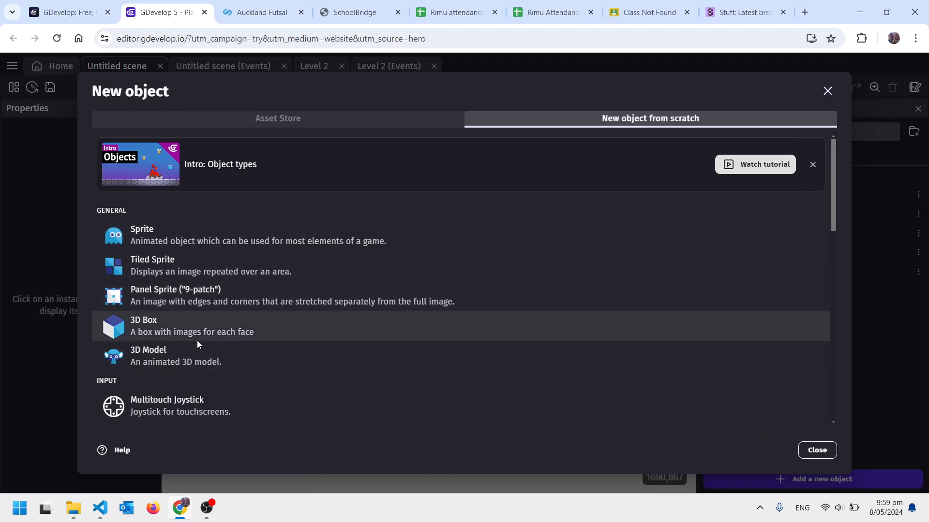
scroll(197, 340, down, 2)
click(161, 339)
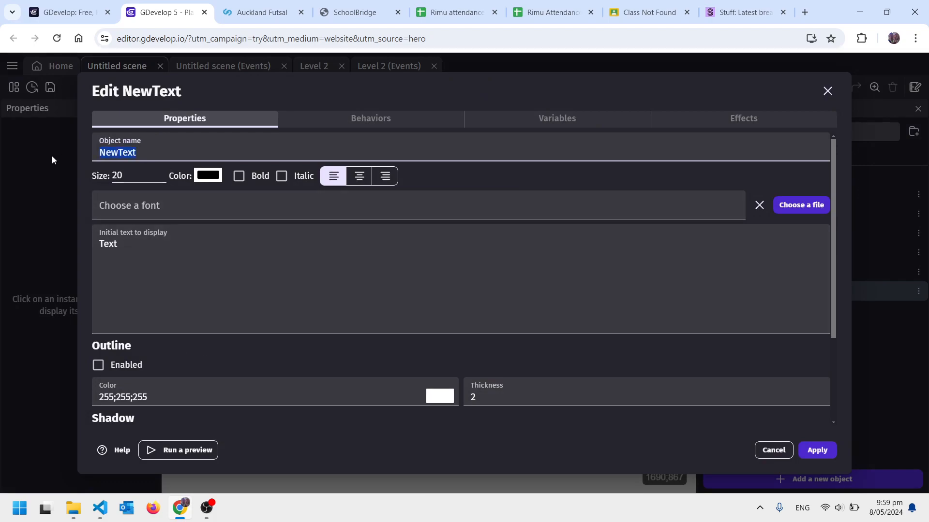
Name the text object bottleCountText, set its initial text to 0 and its size to 30, and apply.
text(bottleCountText)
drag(124, 248, 89, 246)
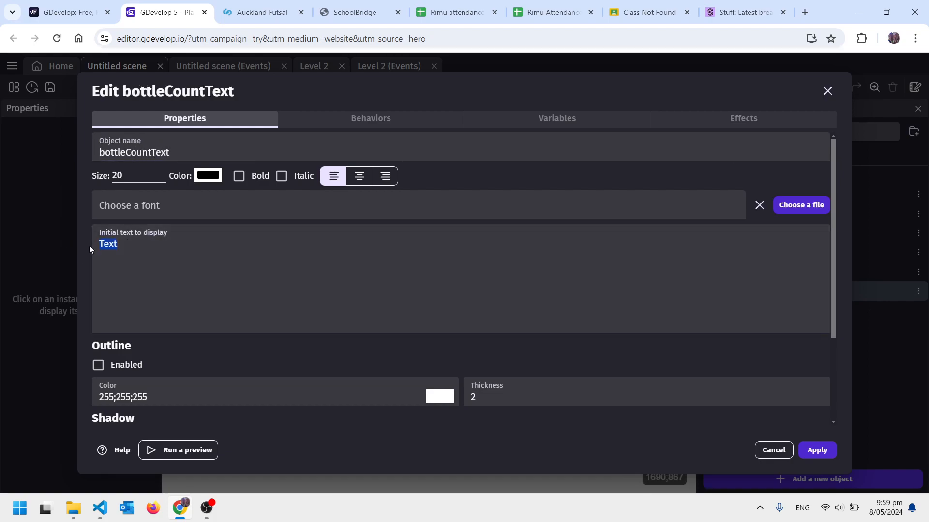
text(0)
drag(125, 177, 102, 177)
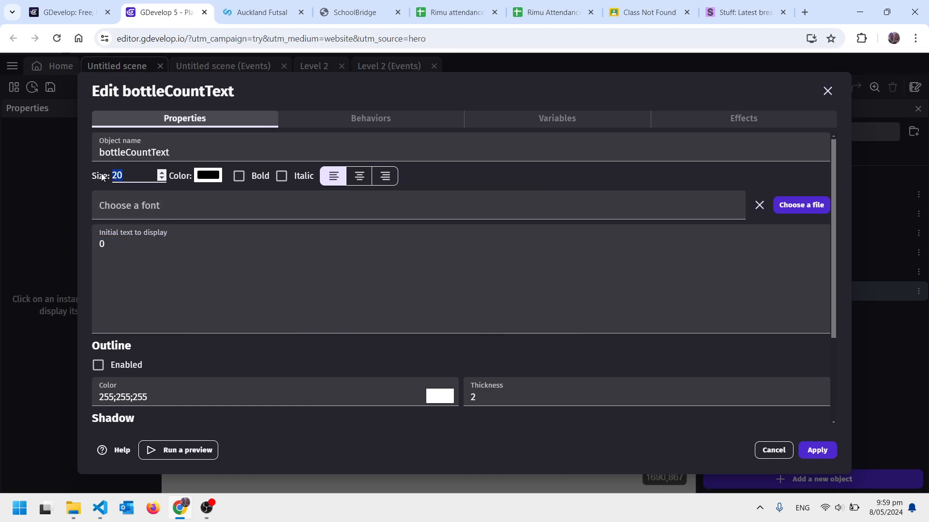
text(30)
click(817, 450)
Place bottleCountText in the scene above the platform holding two bottles, at about X 333, Y 376.
drag(736, 292, 285, 212)
drag(227, 184, 223, 190)
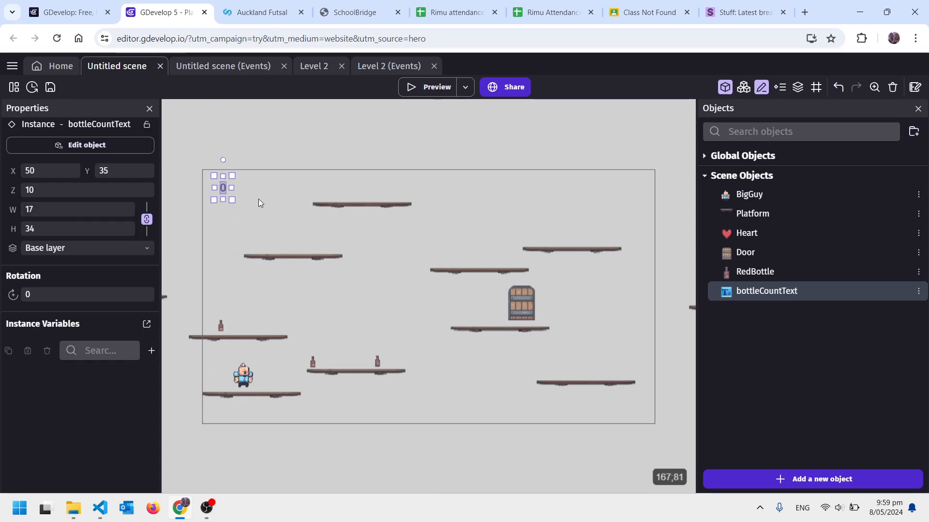
drag(224, 190, 324, 310)
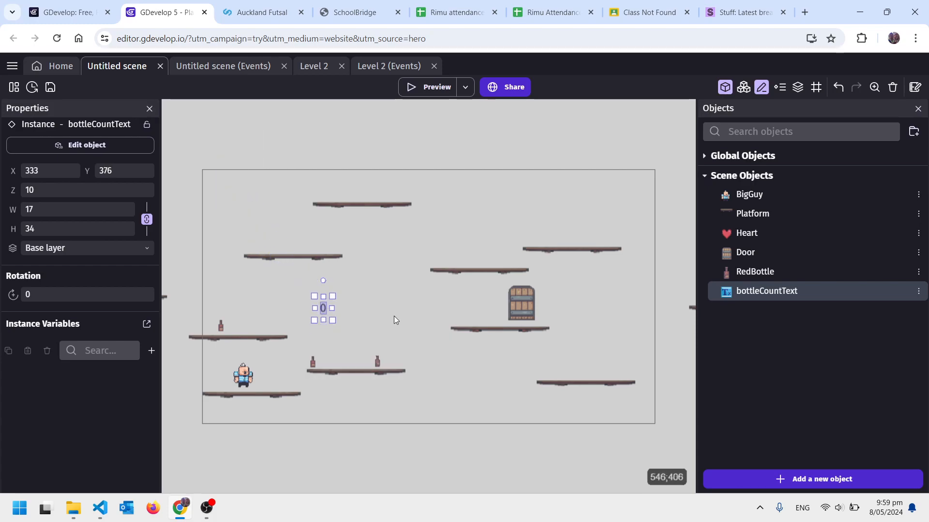
click(375, 320)
click(323, 309)
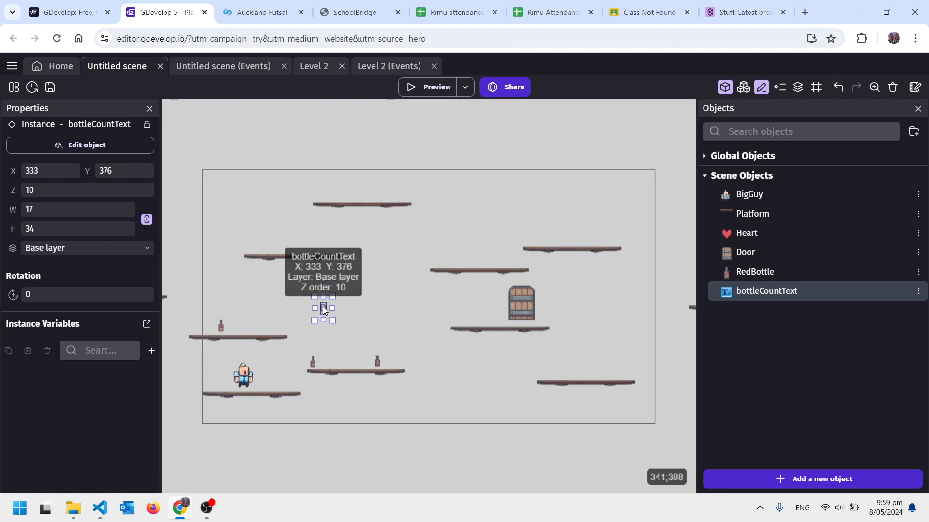
In the BigGuy and RedBottle collision event, add an action that changes the text of bottleCountText.
click(218, 66)
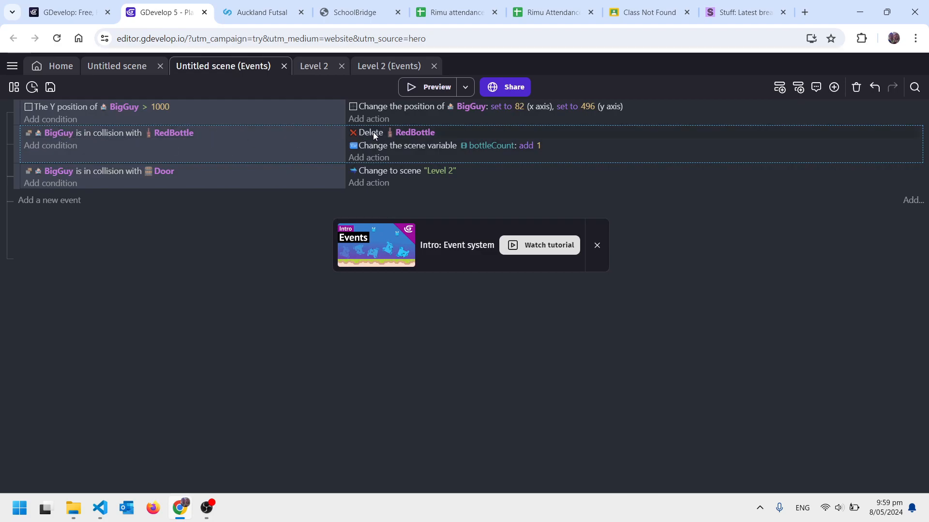
click(382, 157)
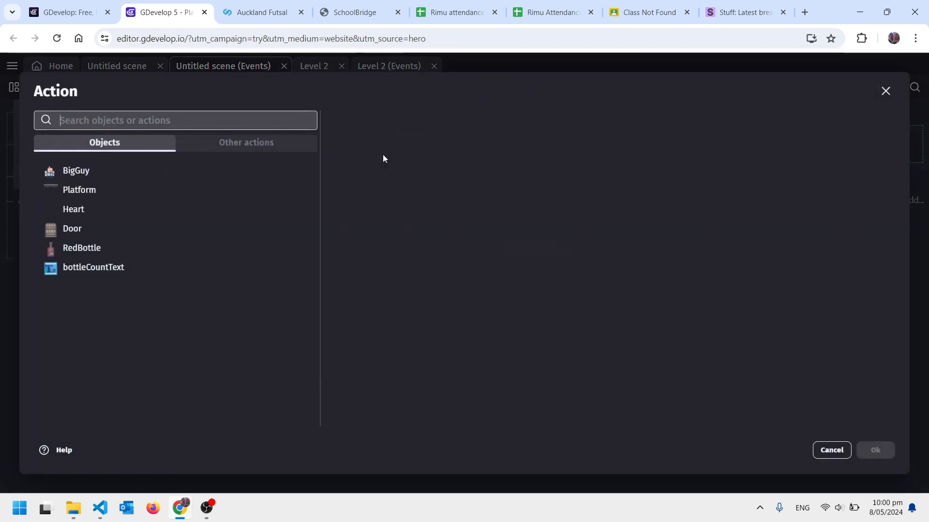
click(101, 270)
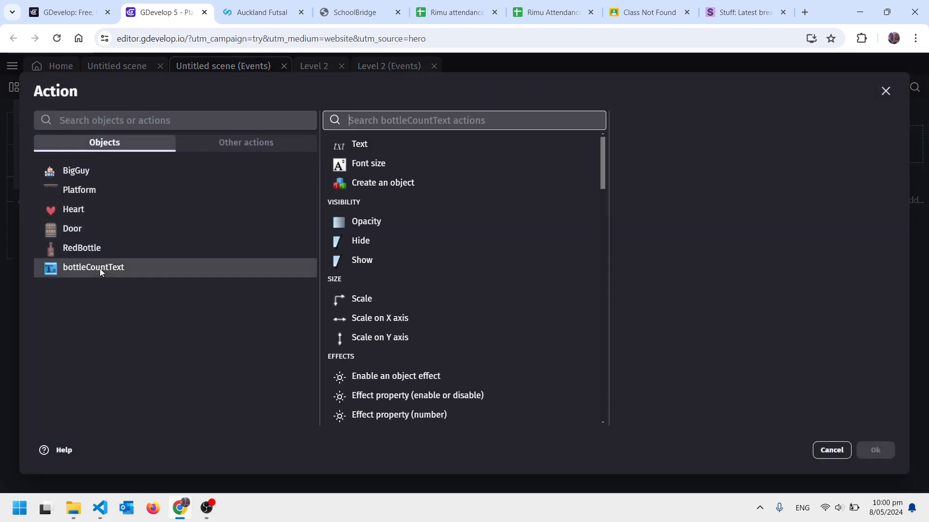
click(363, 146)
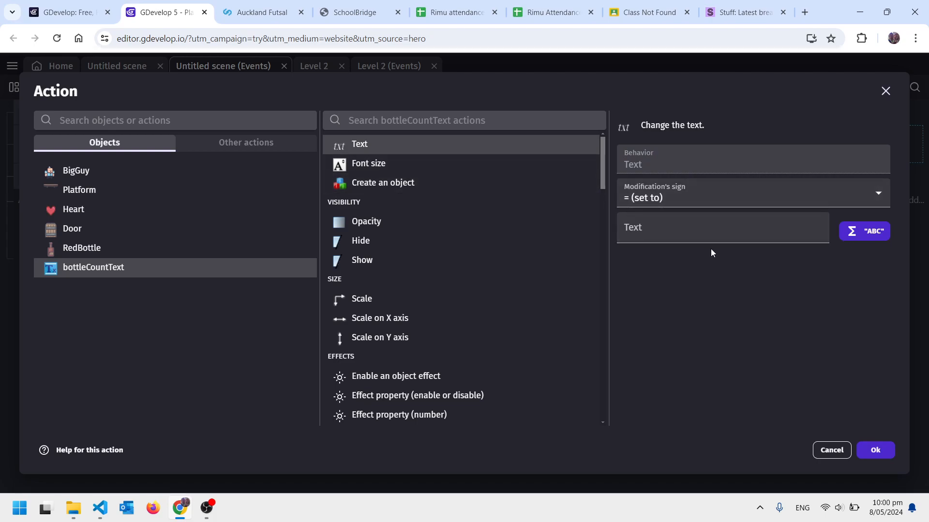
Set the action's text to the number value of the scene variable bottleCount, as ToString(Variable(bottleCount)), and confirm the action.
click(858, 235)
click(806, 204)
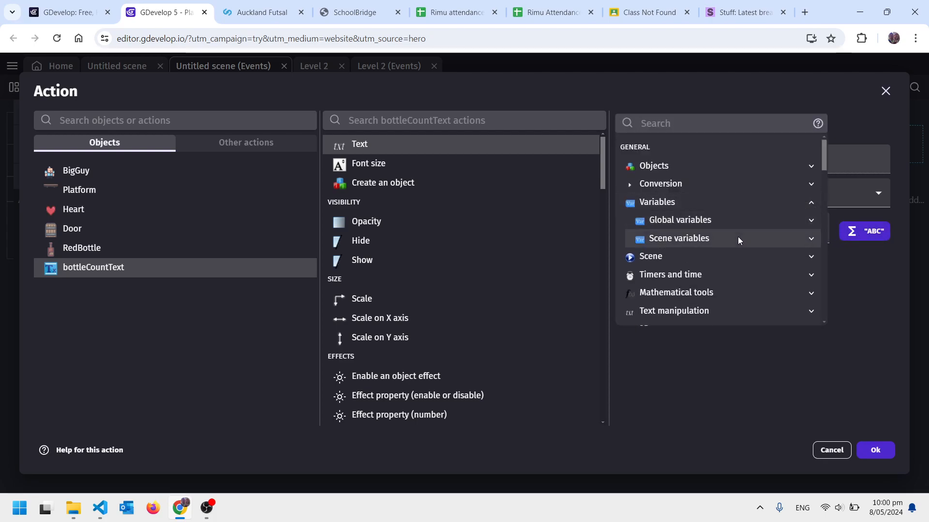
click(737, 237)
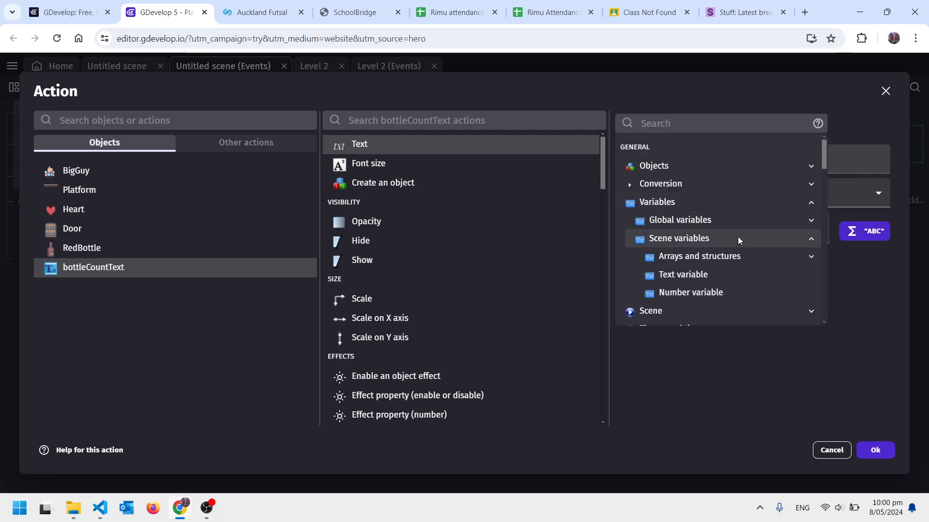
click(719, 292)
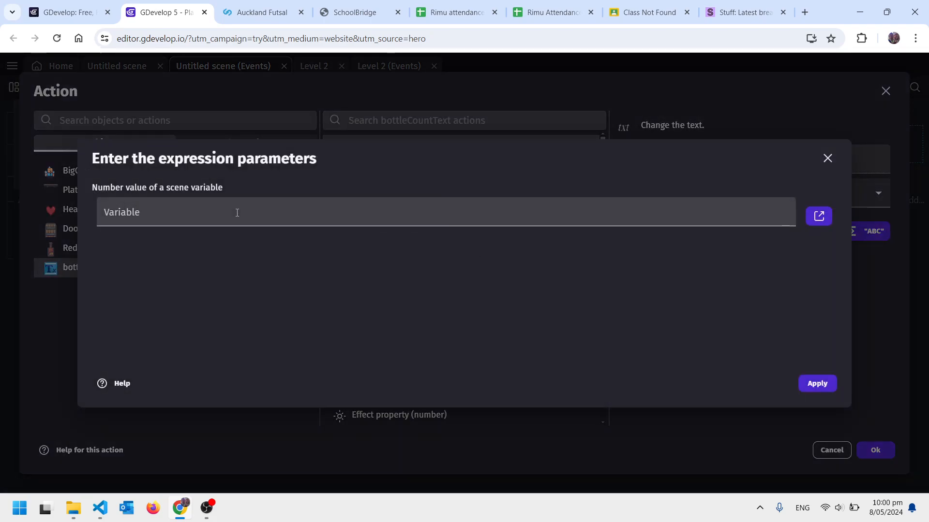
click(237, 213)
click(141, 236)
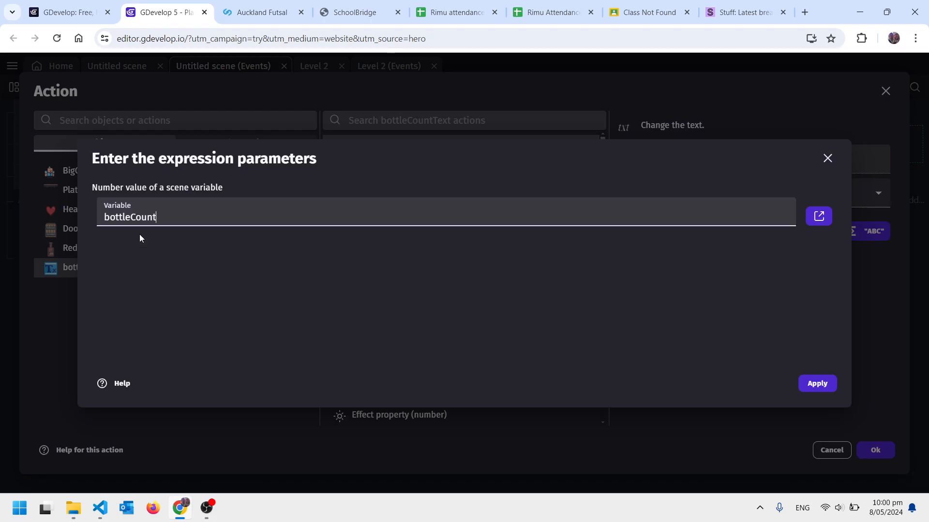
click(816, 387)
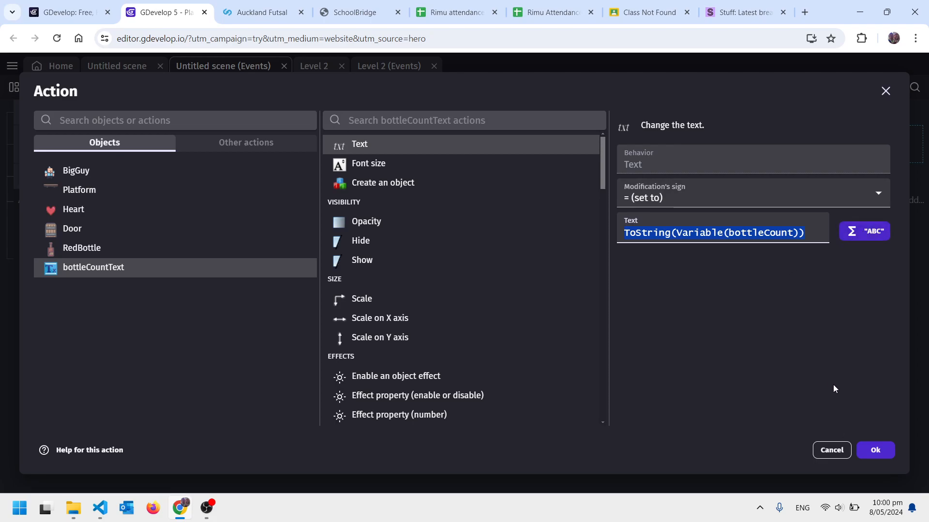
click(875, 451)
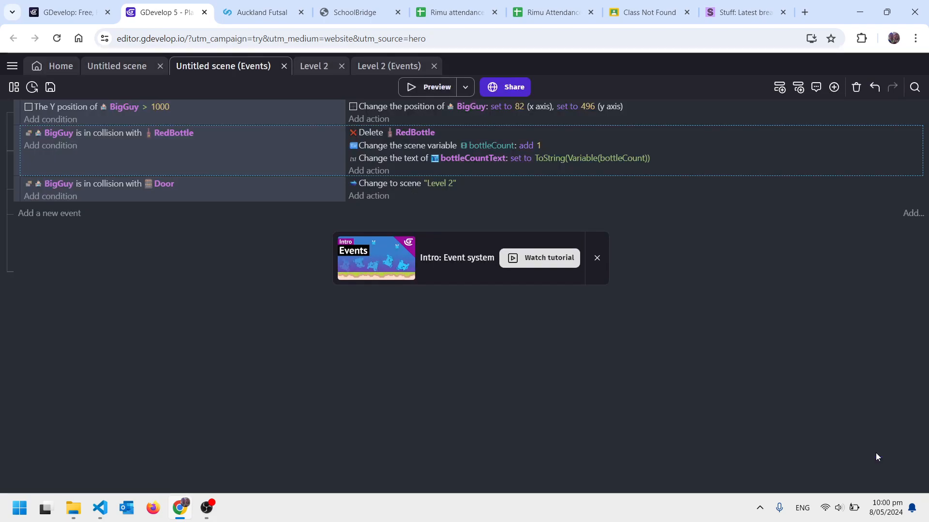
Preview the game, collect the three red bottles with BigGuy to check the counter text, and close the preview.
click(436, 87)
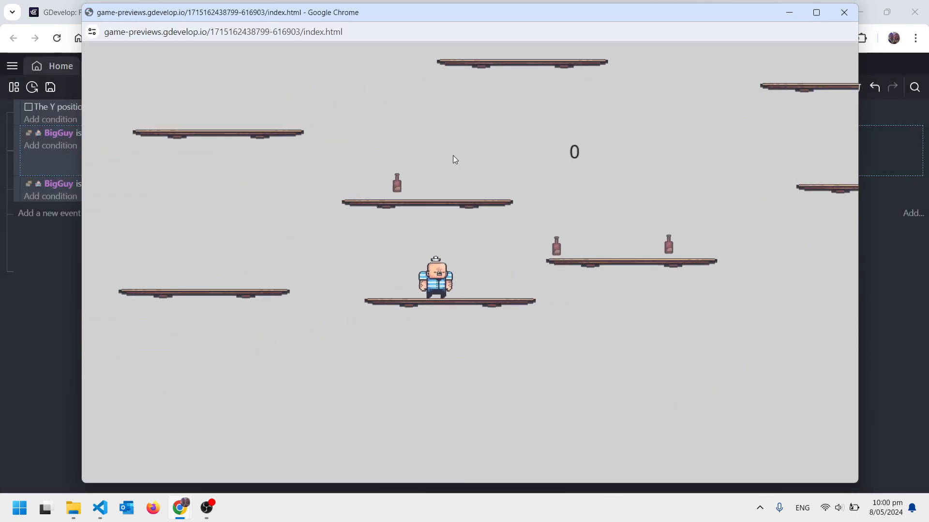
key(Right)
key(space)
key(Left)
key(Right)
key(Left)
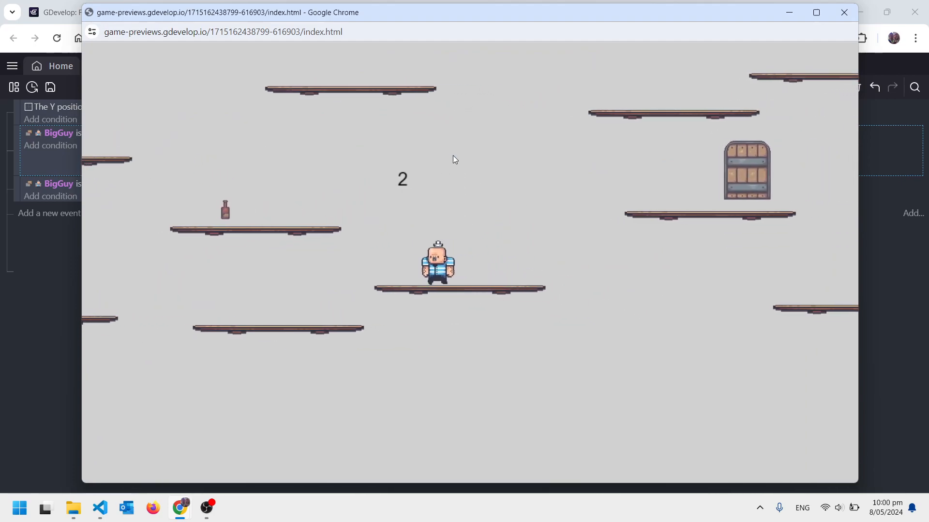
key(space)
key(Left)
key(space)
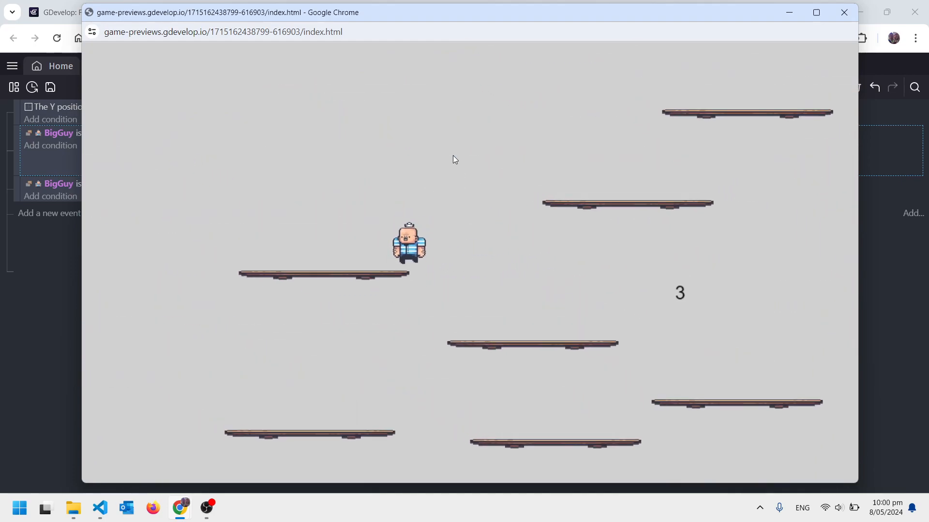
key(Left)
key(space)
key(Right)
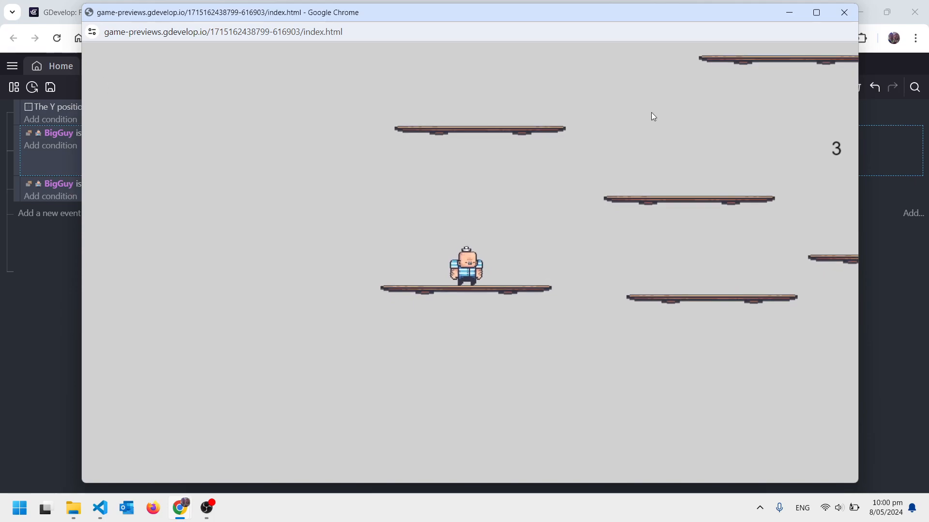
click(844, 12)
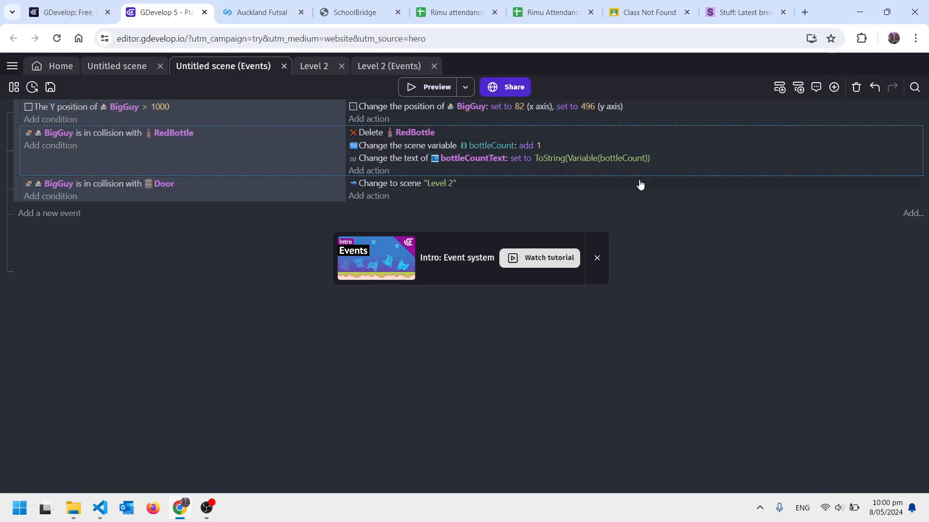
Add a new layer named HUD to Untitled scene.
click(112, 68)
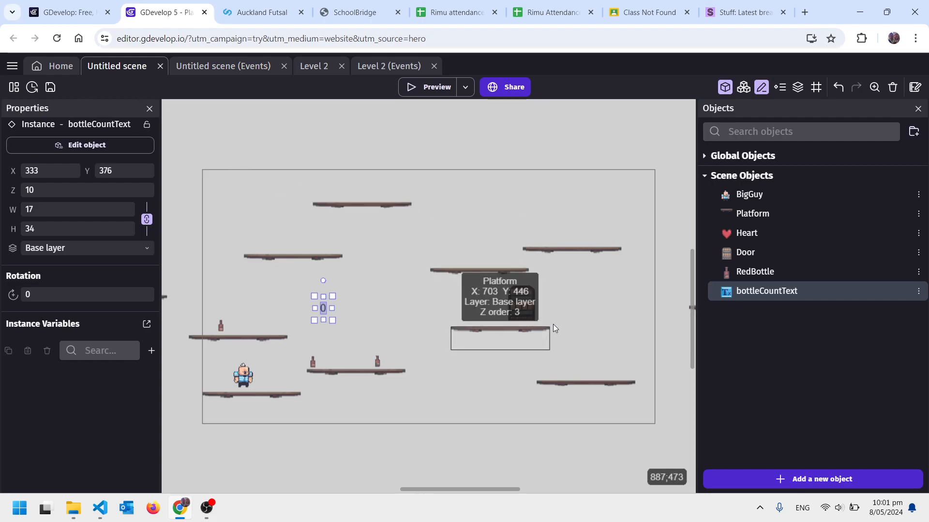
click(798, 88)
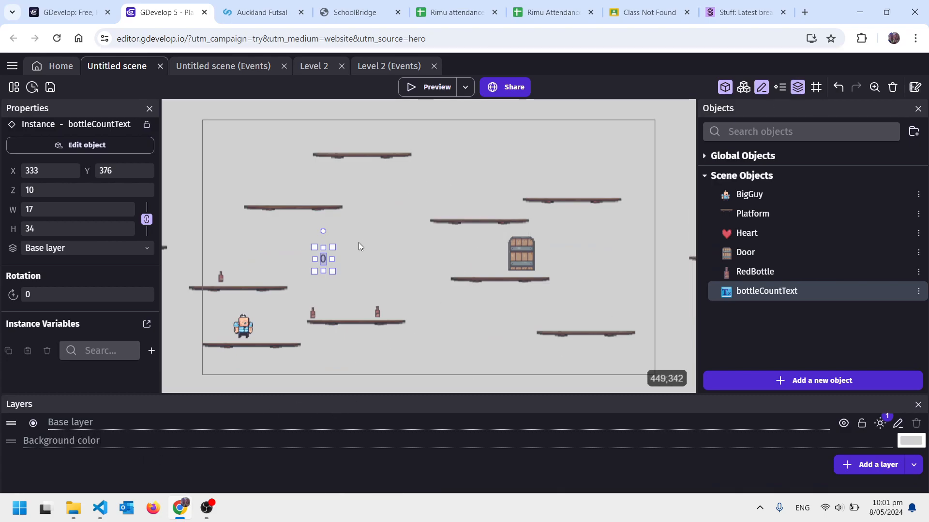
click(865, 465)
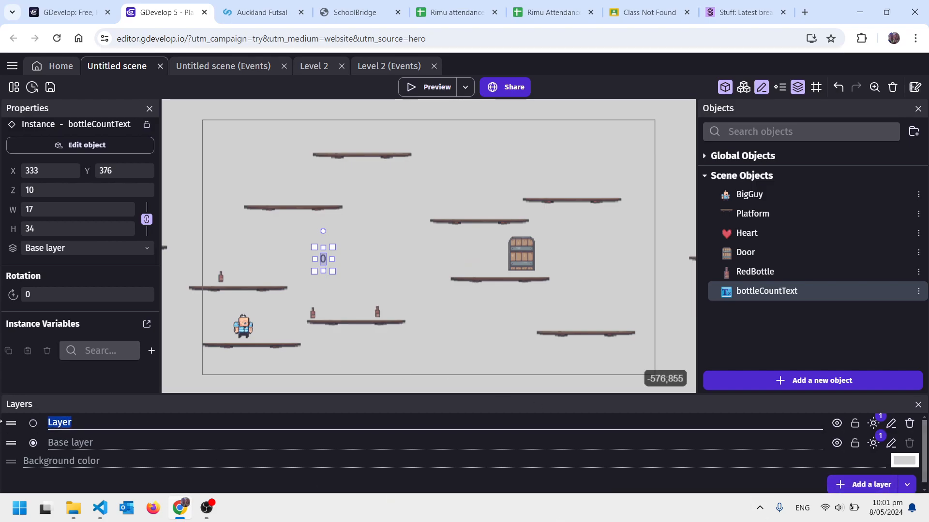
text(HUD)
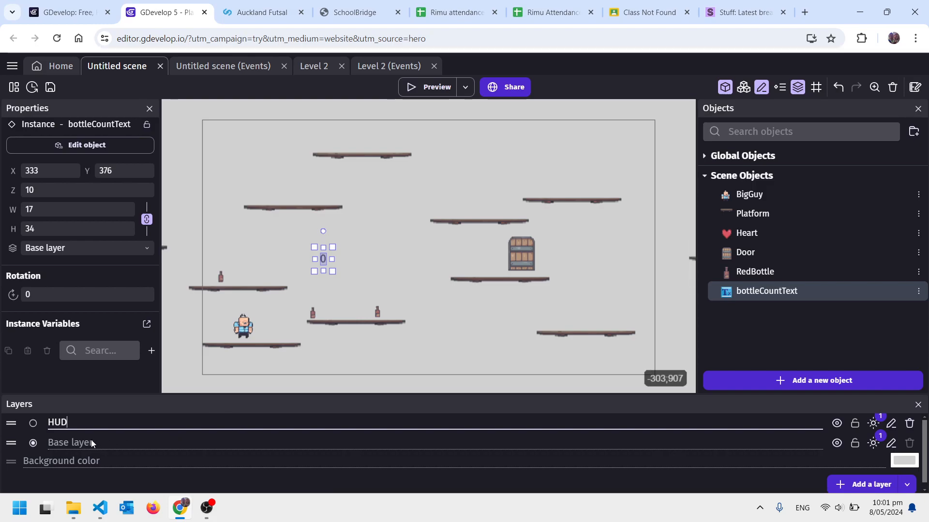
click(379, 275)
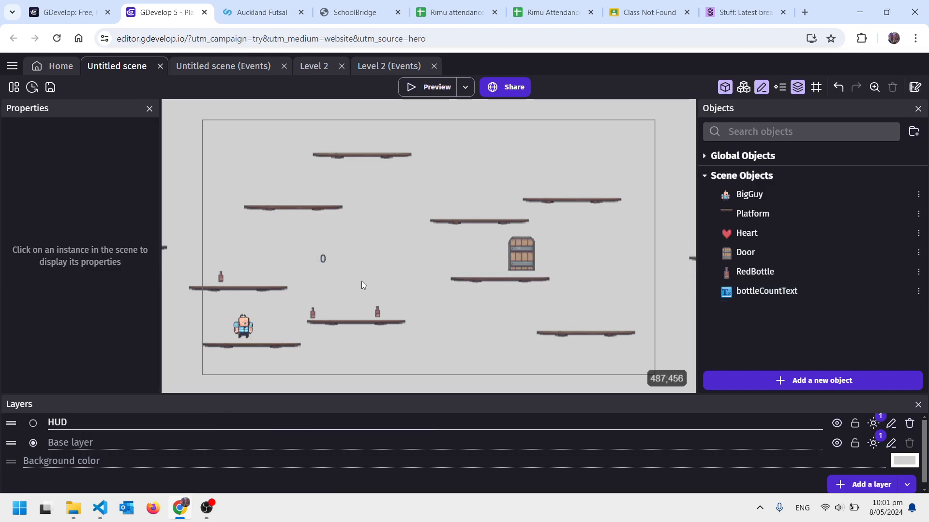
Assign the bottleCountText instance to the HUD layer and move it to the scene frame's upper-left corner, at about X 21, Y 19.
click(321, 260)
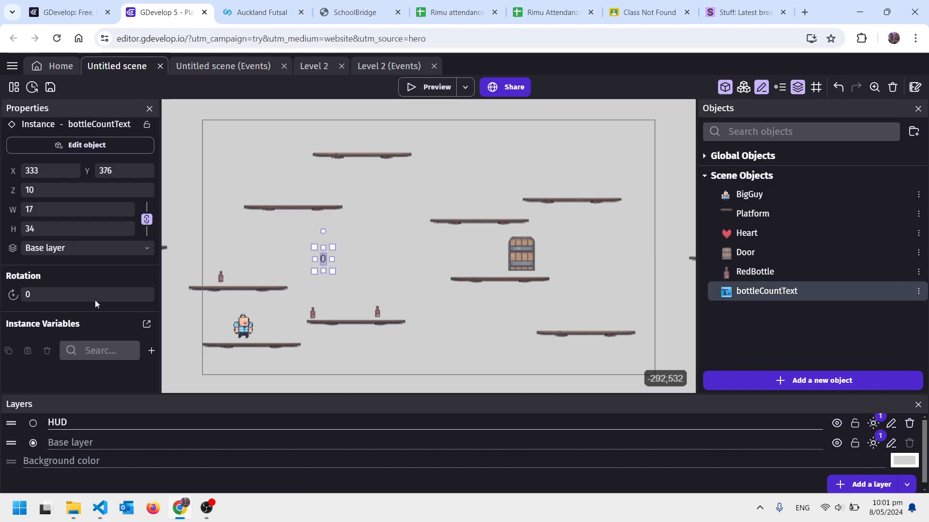
click(89, 251)
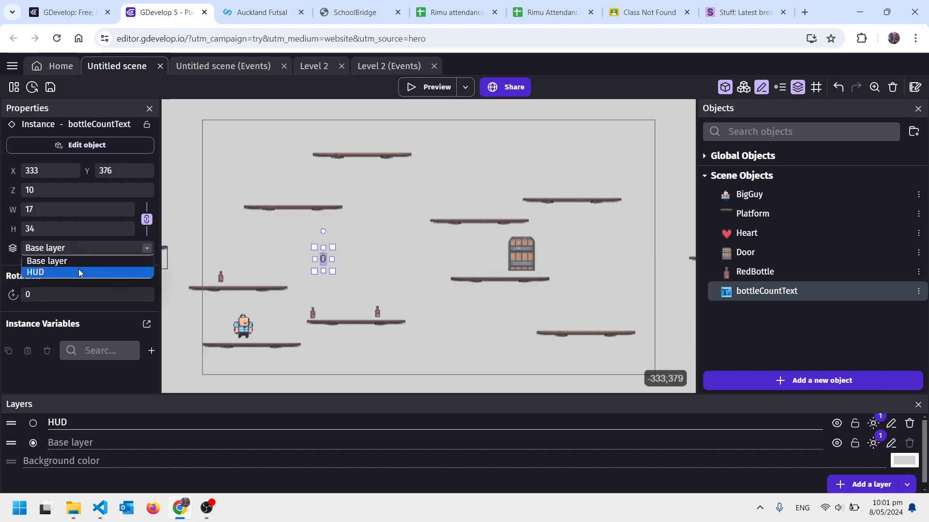
click(79, 270)
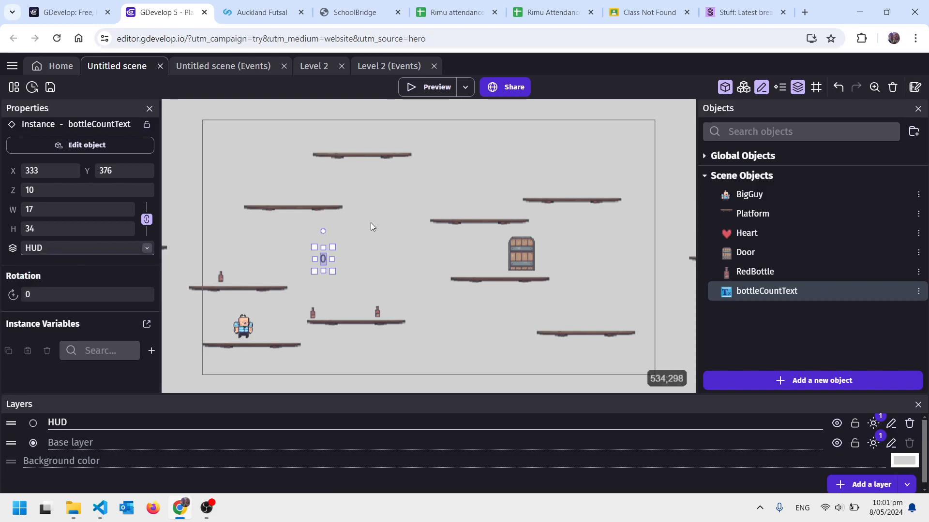
click(346, 260)
drag(321, 259, 229, 141)
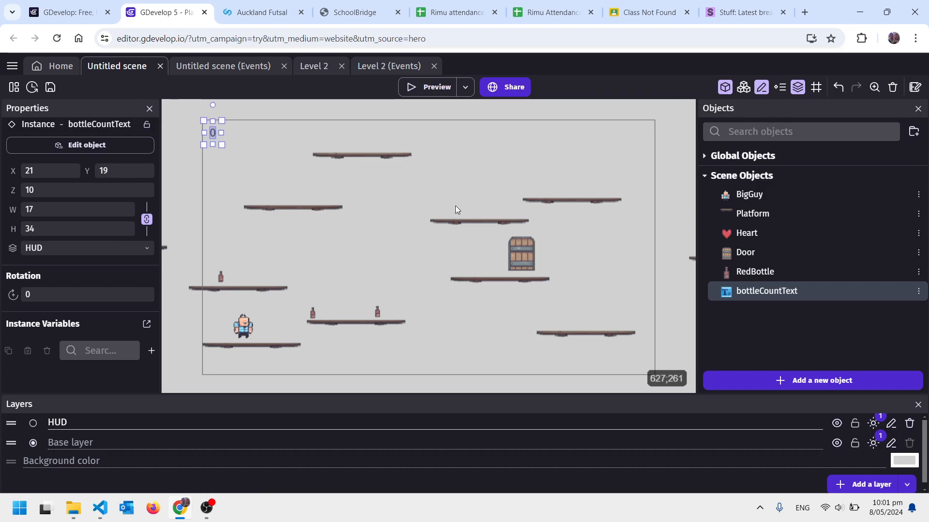
Preview the game again and collect all three red bottles to check the counter's position while BigGuy moves.
click(427, 88)
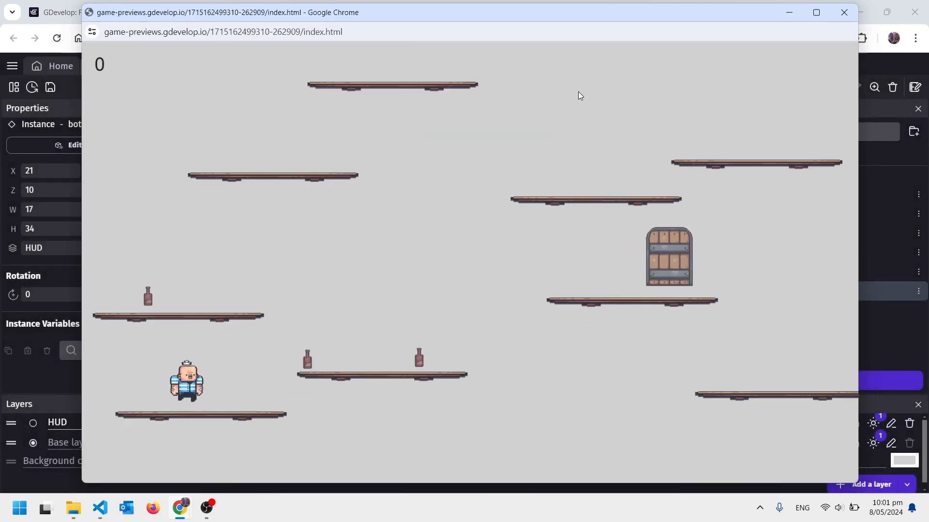
key(Right)
key(space)
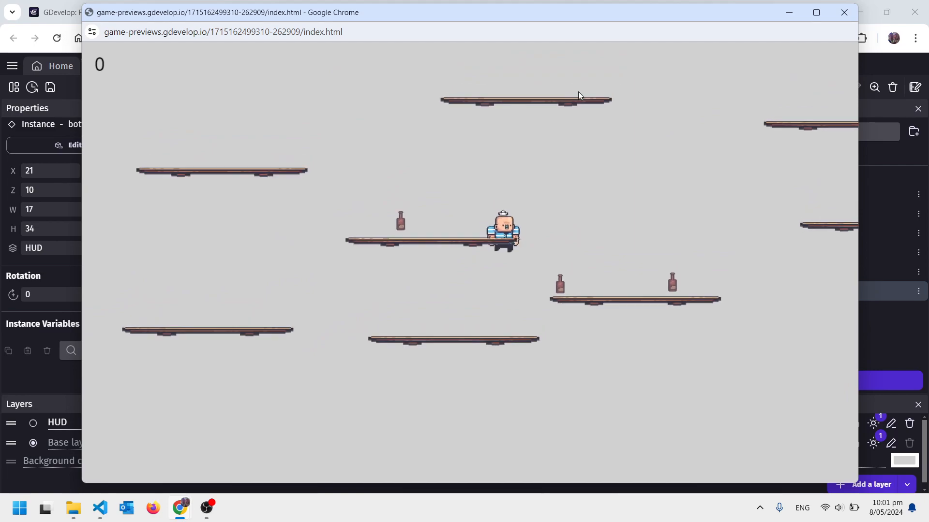
key(Left)
key(space)
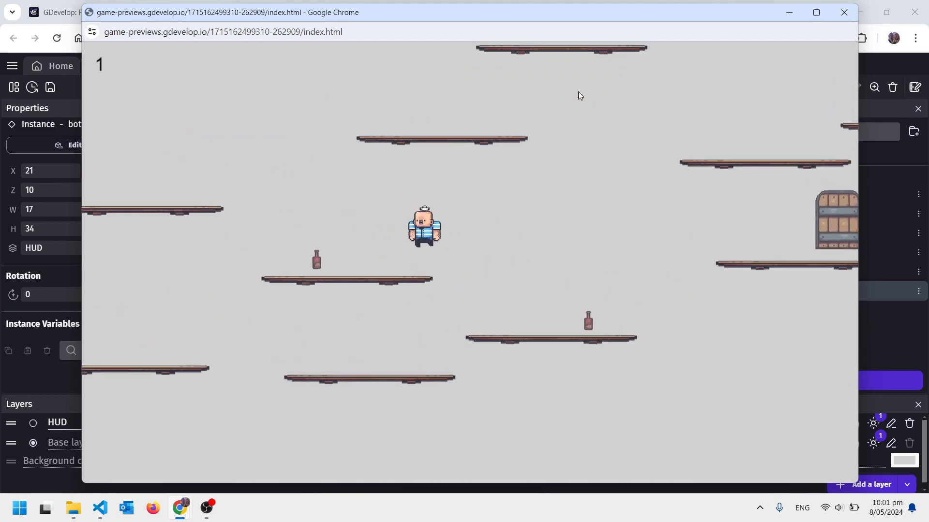
key(Right)
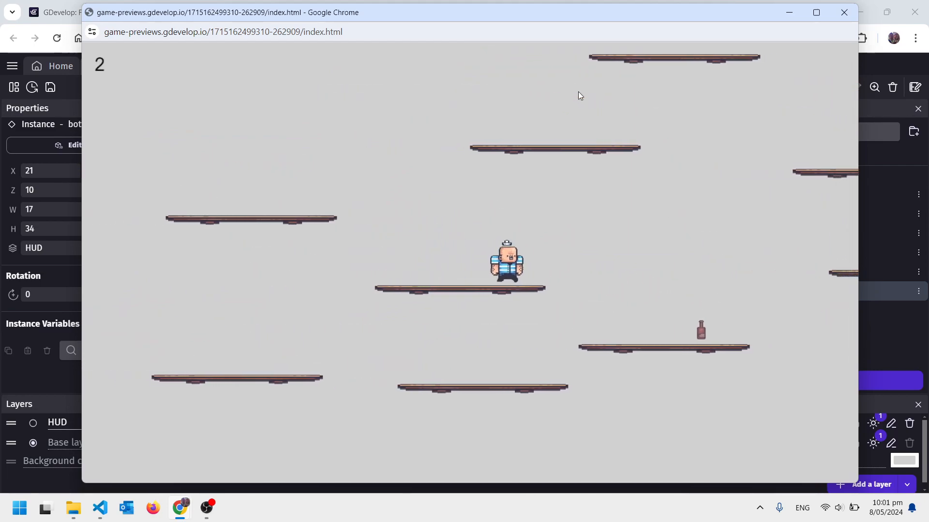
key(Left)
key(space)
key(Left)
key(space)
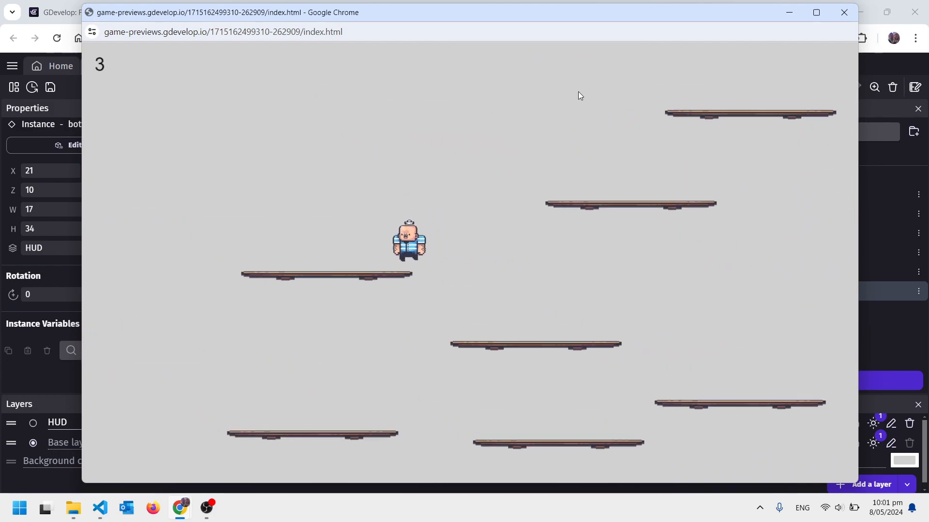